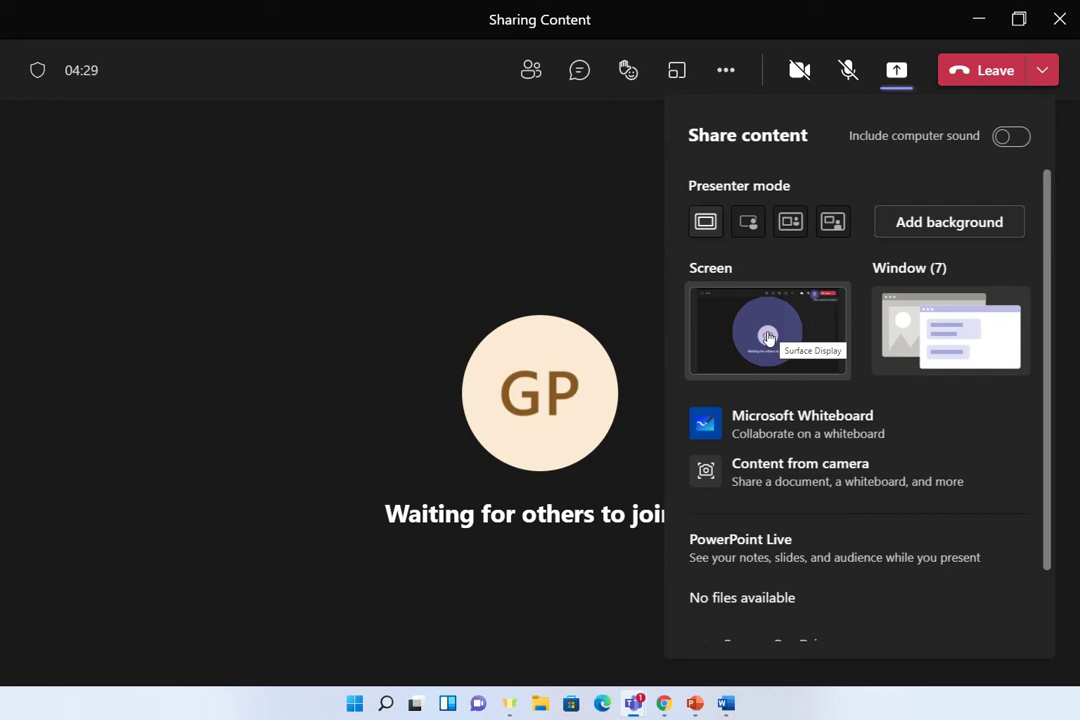
- Share only the Word window "Document to collaborate with" in the meeting
left_click(950, 336)
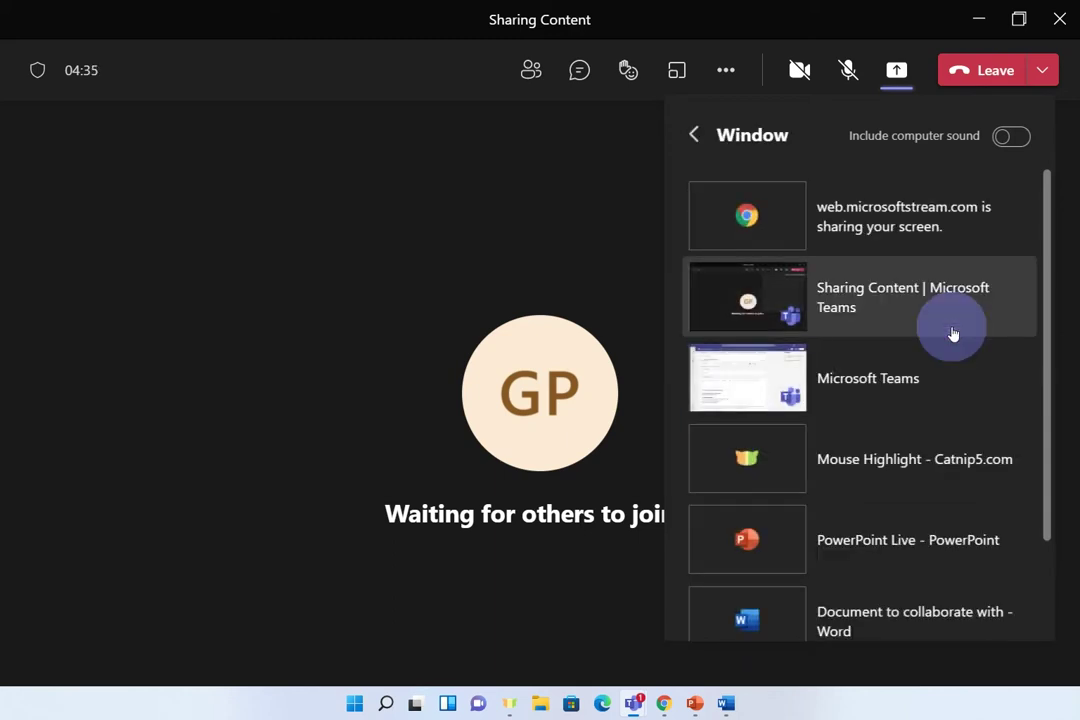
scroll(873, 315, "down", 1)
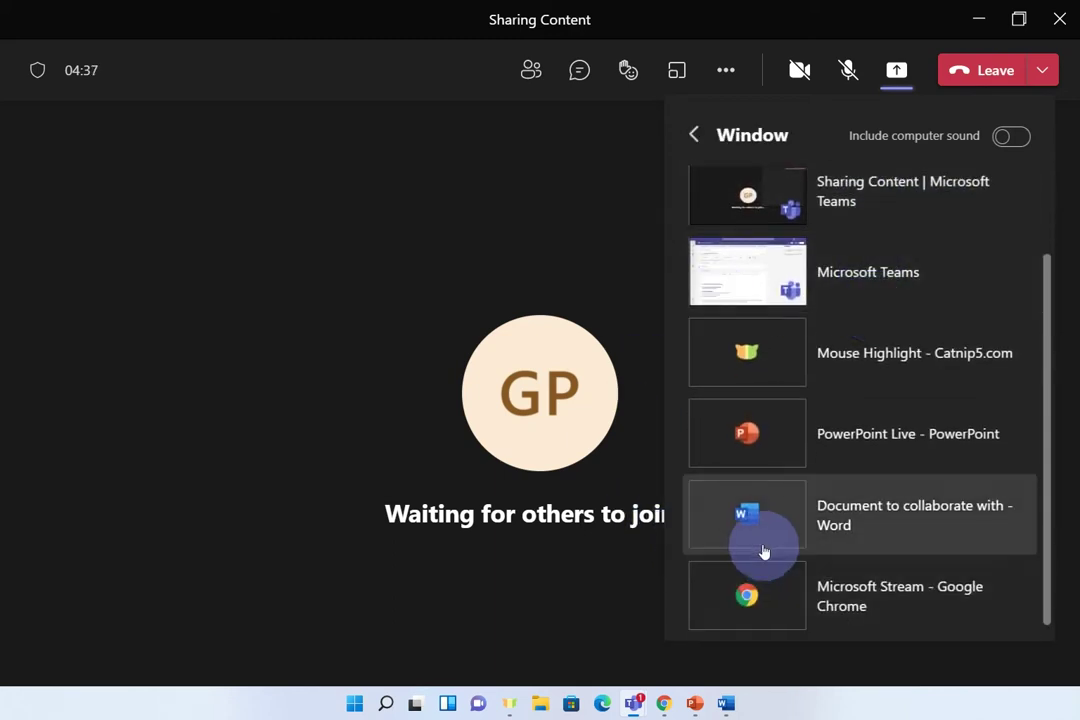
left_click(908, 543)
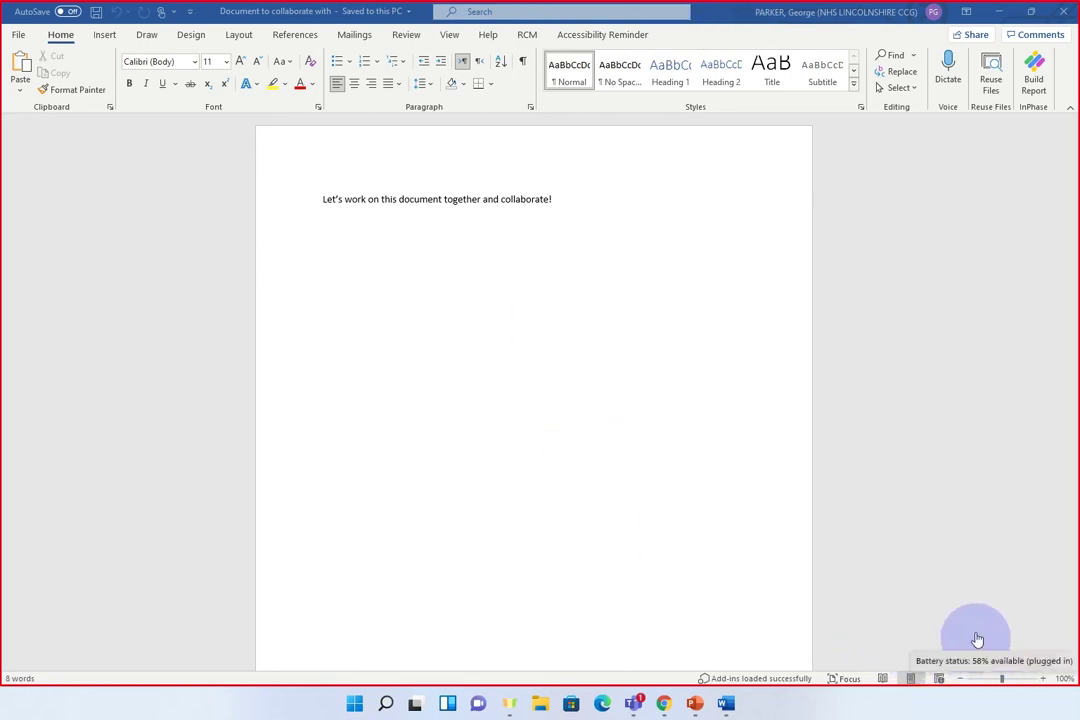
- Return to the Sharing Content meeting in Teams and stop sharing the Word document
mouse_move(645, 695)
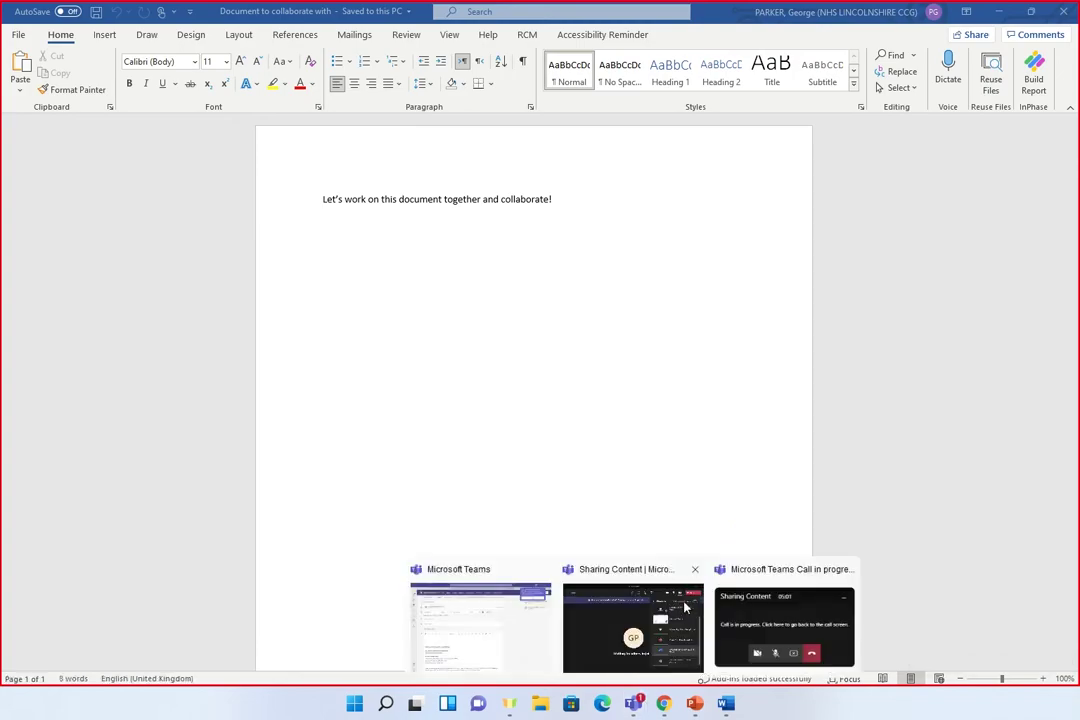
left_click(637, 640)
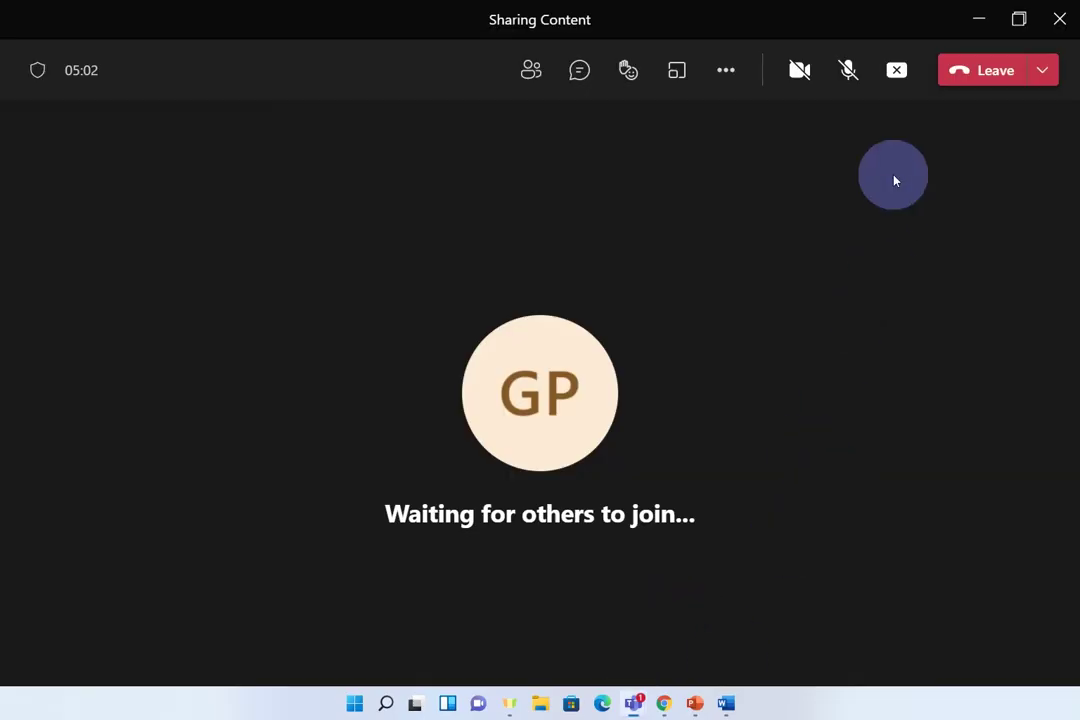
left_click(897, 90)
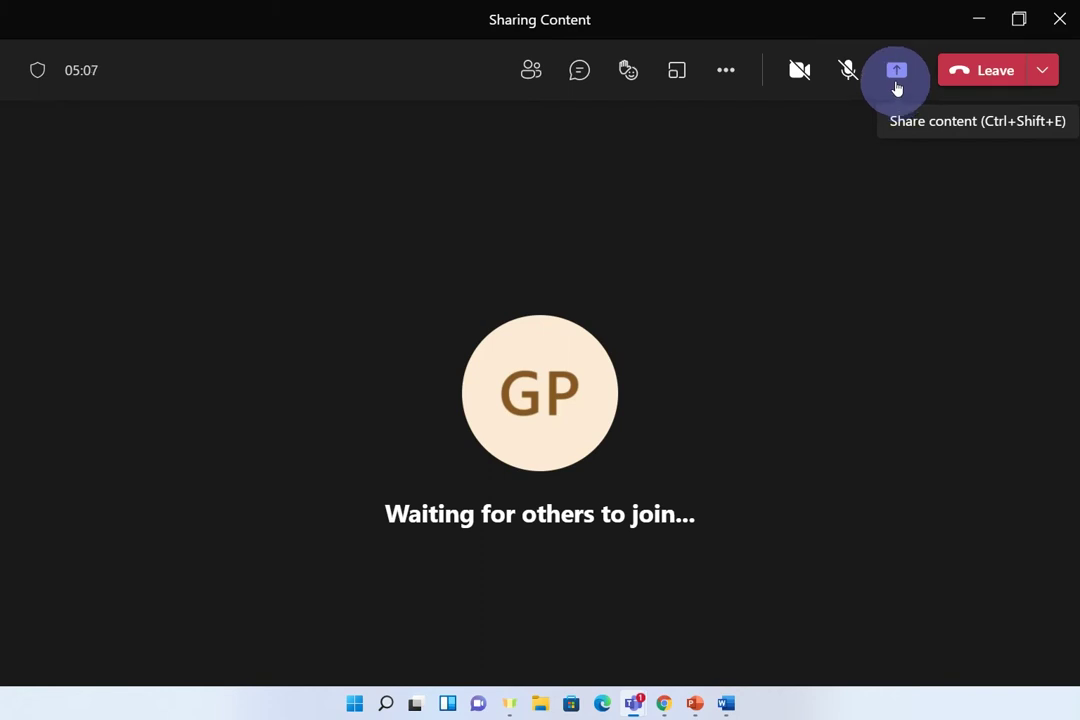
- Share a Microsoft Whiteboard in the meeting with collaboration enabled so that everyone can edit
left_click(897, 91)
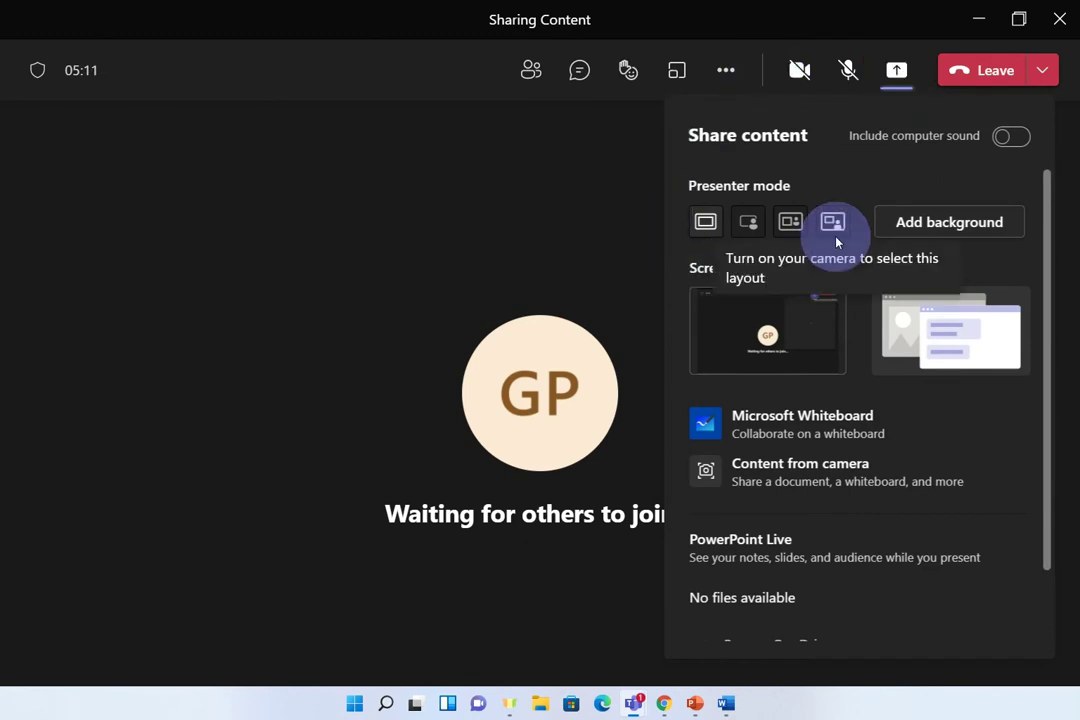
scroll(855, 246, "down", 1)
scroll(850, 244, "down", 1)
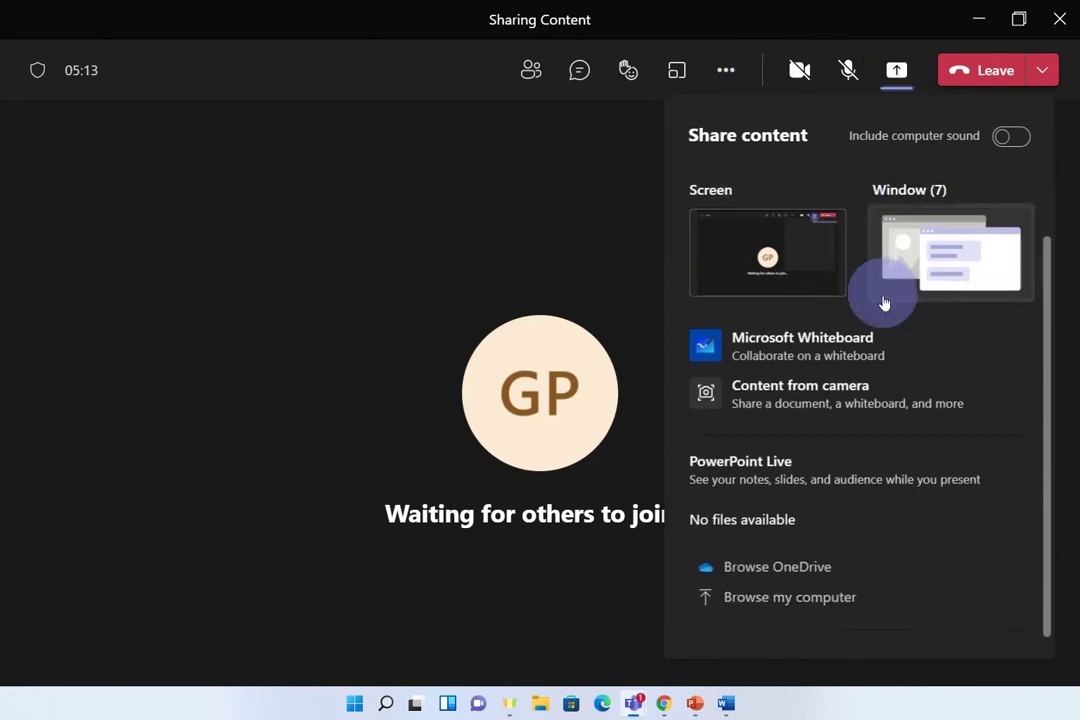
left_click(739, 355)
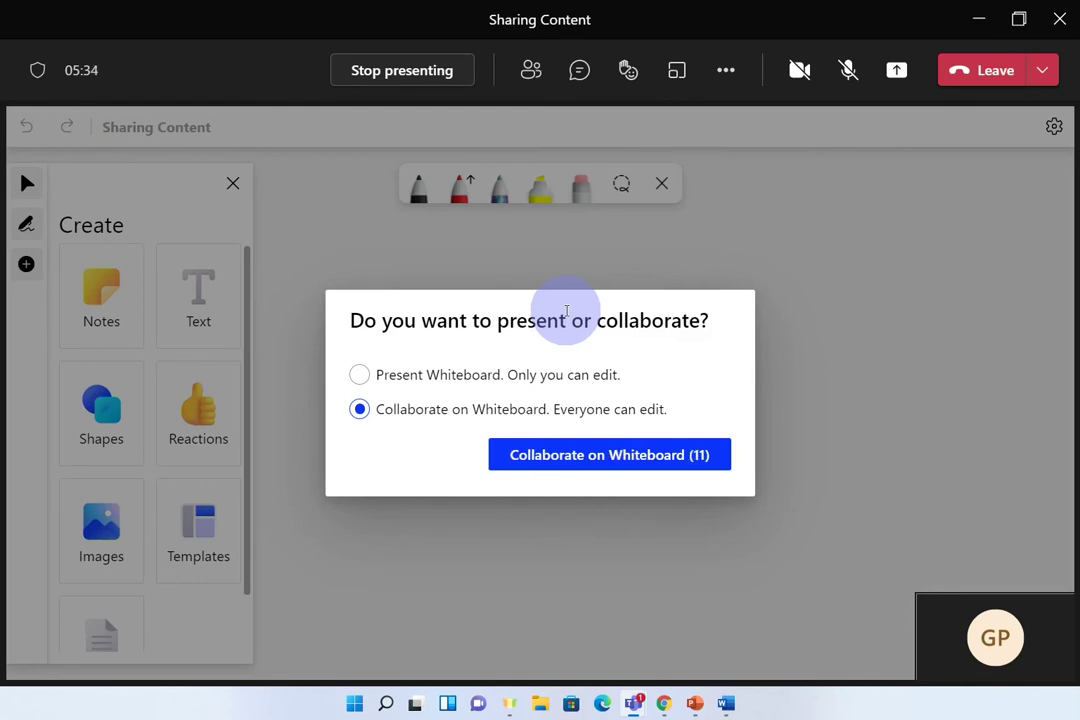
left_click(498, 375)
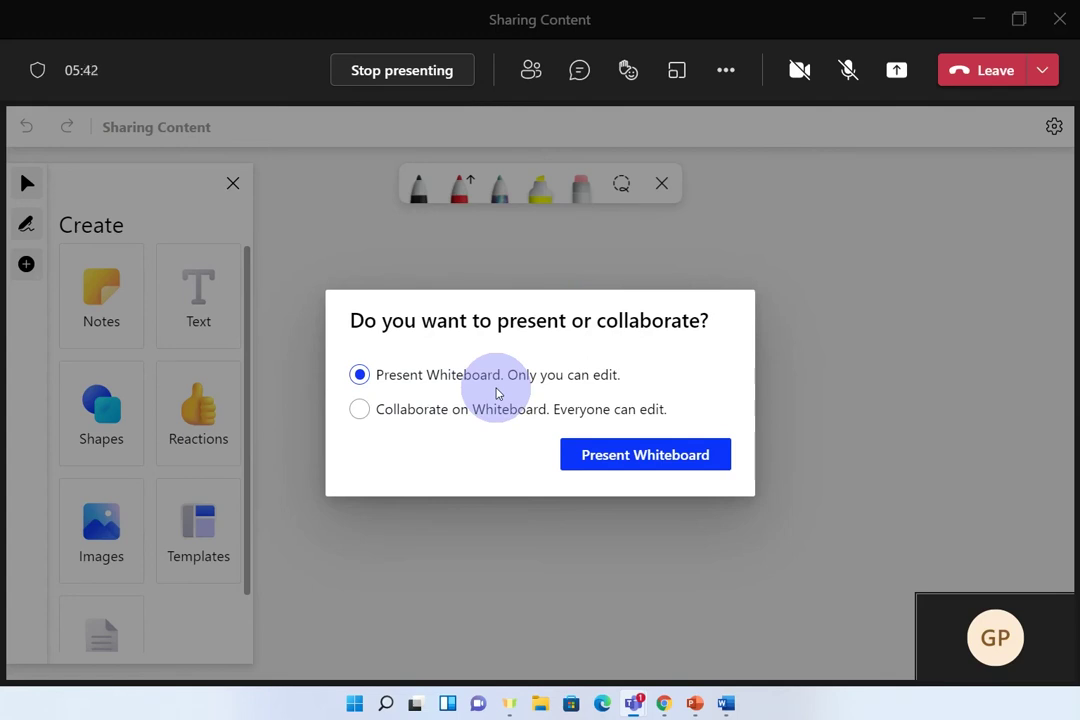
left_click(459, 409)
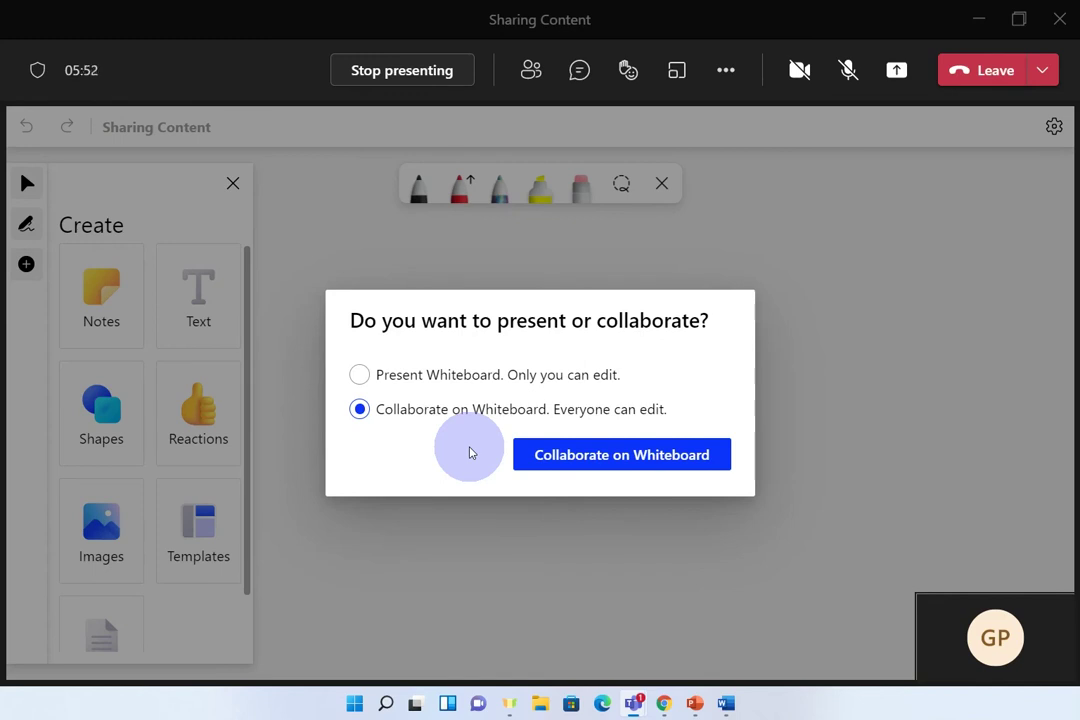
left_click(633, 466)
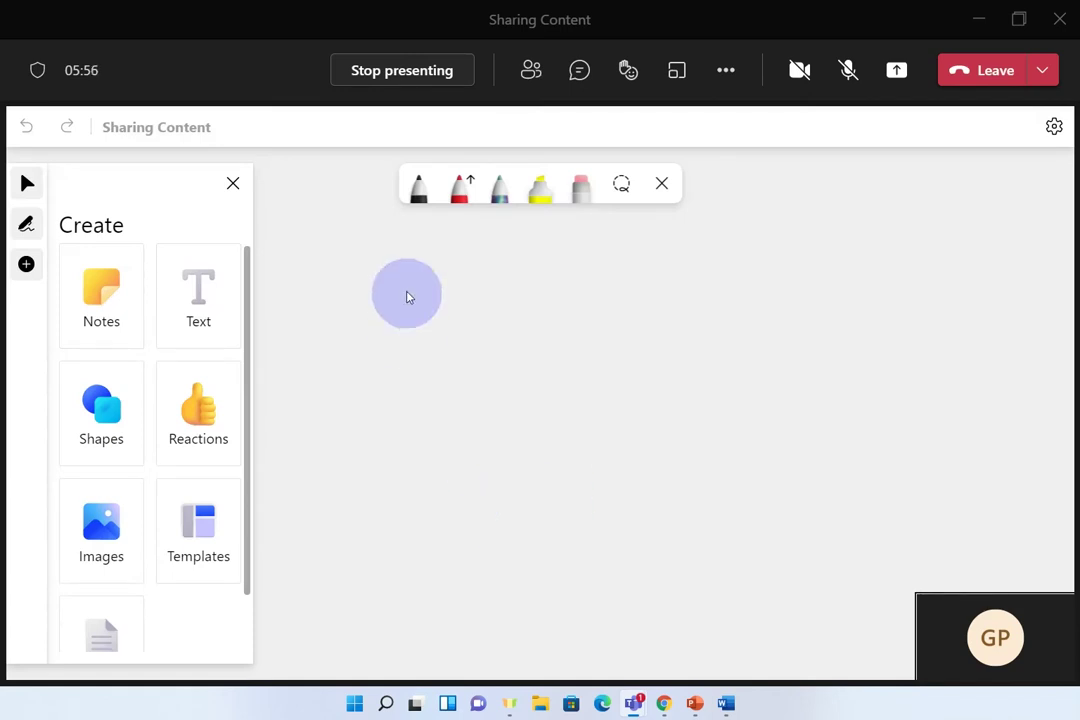
- Examine the black pen's thickness, colour and arrow options and look through the whiteboard's Create tools
left_click(419, 200)
left_click(420, 200)
left_click(420, 200)
left_click(420, 200)
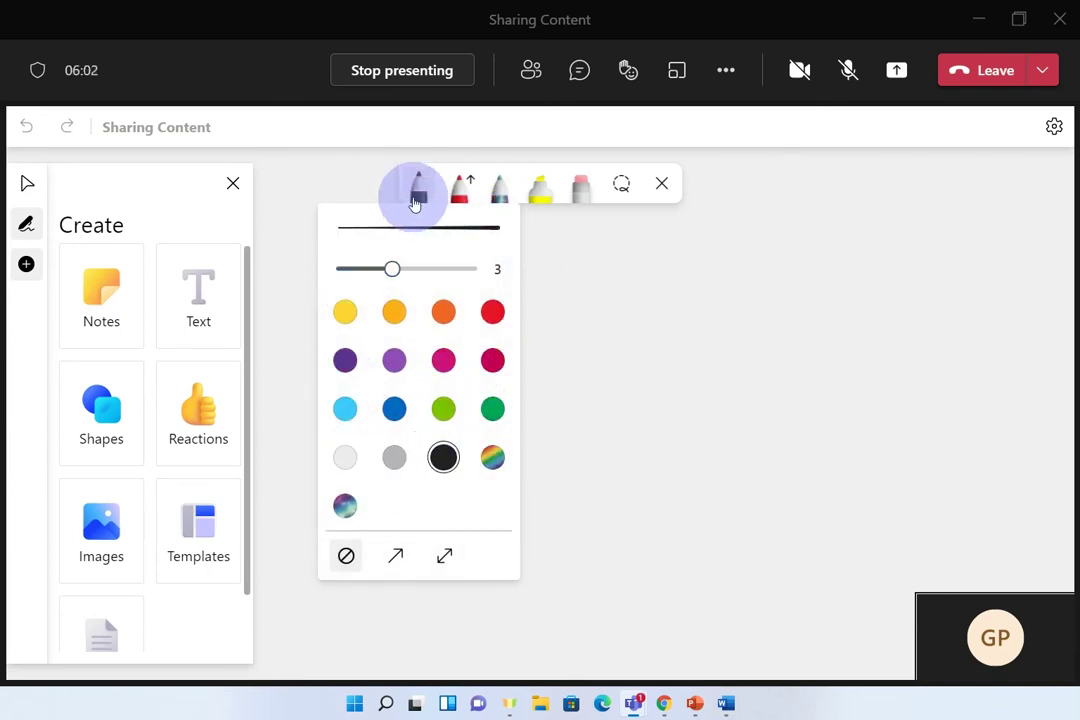
left_click(417, 200)
left_click(417, 200)
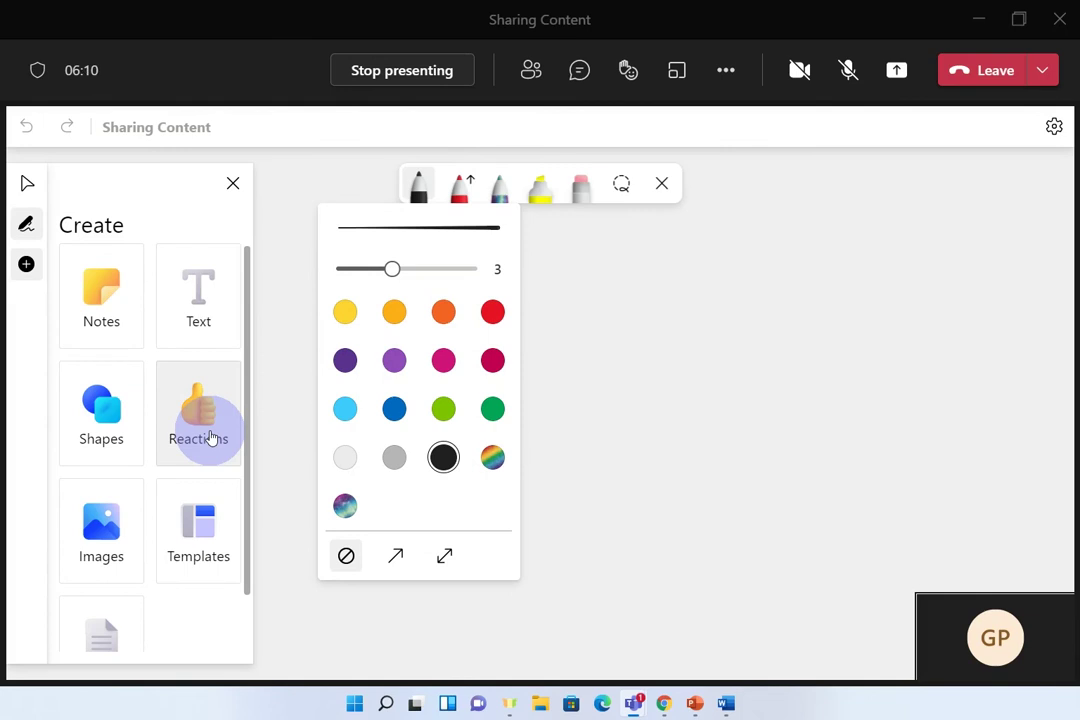
scroll(210, 439, "down", 1)
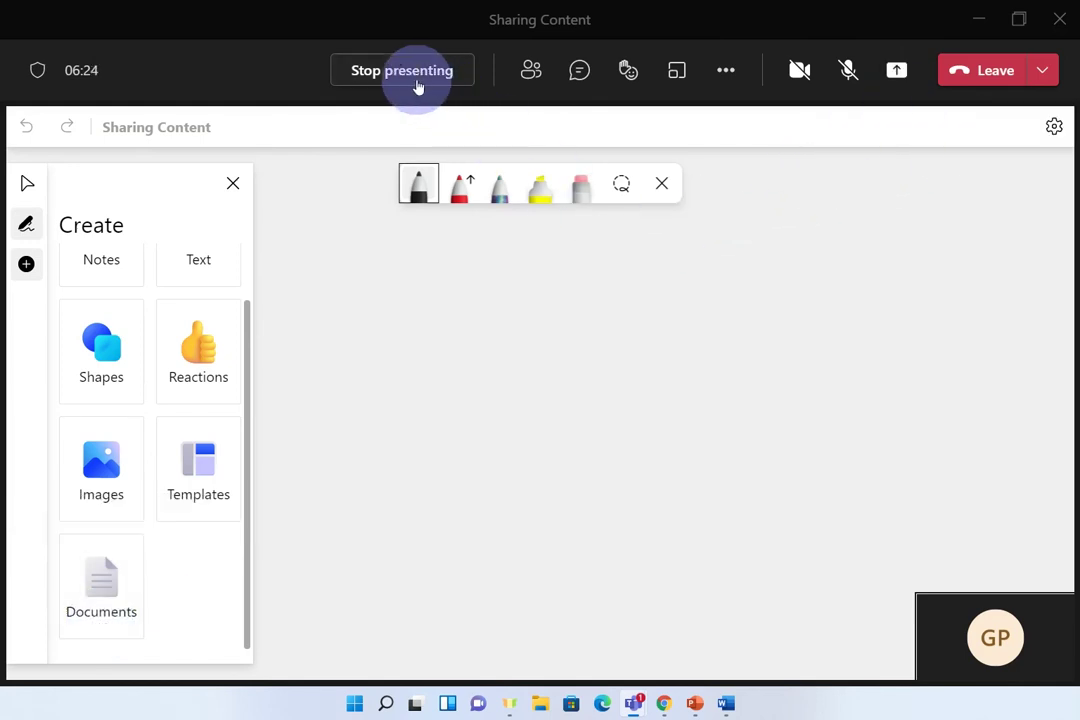
- Stop presenting the whiteboard and bring up the PowerPoint Live sharing options
left_click(402, 84)
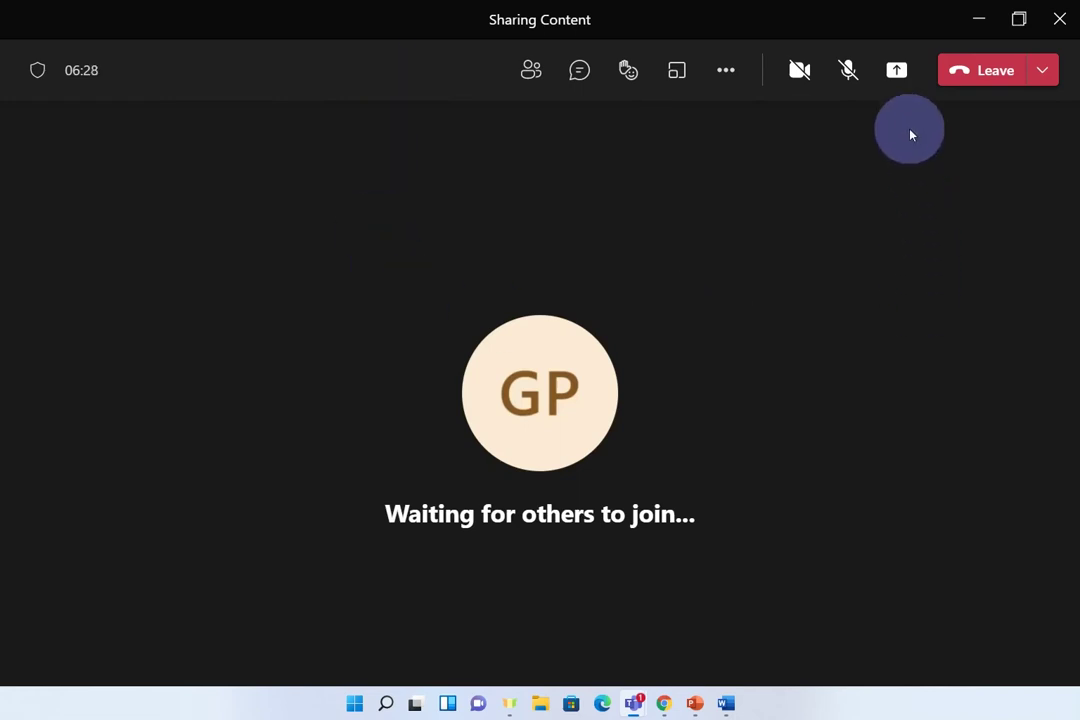
left_click(898, 88)
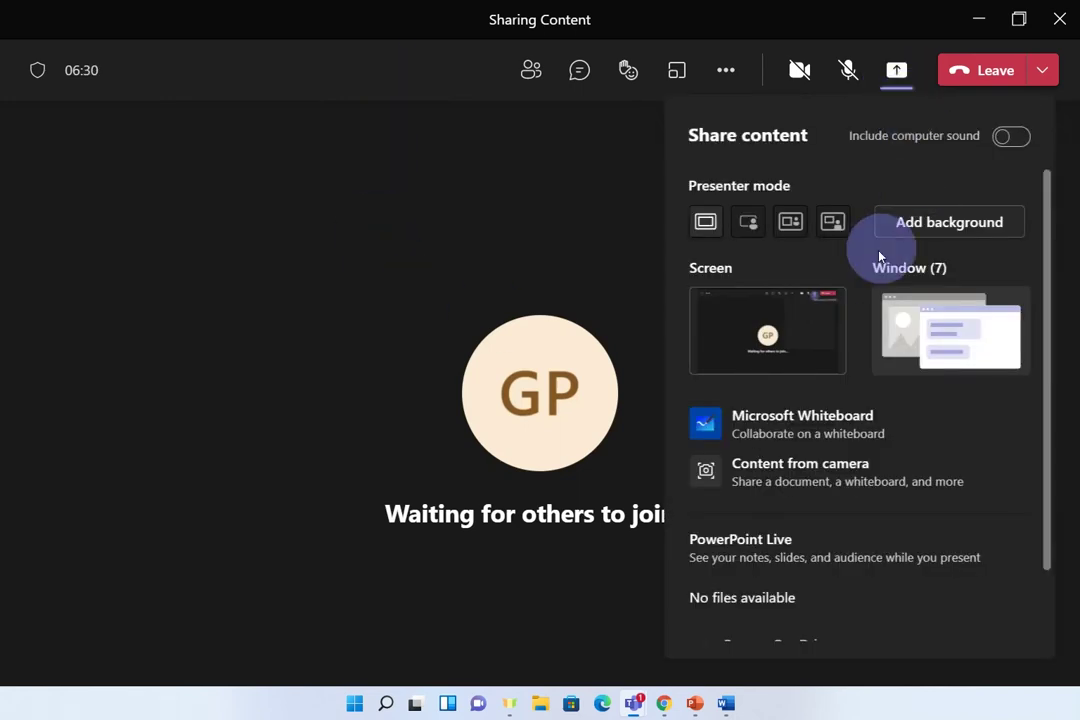
scroll(867, 278, "down", 2)
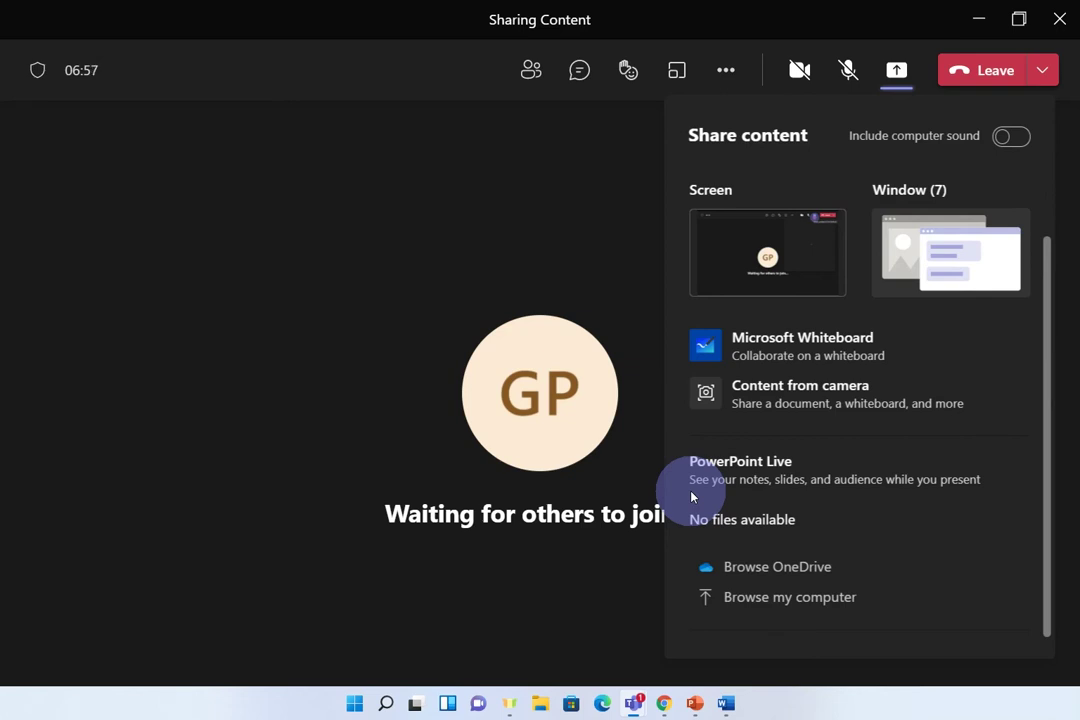
- Switch to PowerPoint and view the "Sharing Content" title slide of the PowerPoint Live presentation
left_click(694, 704)
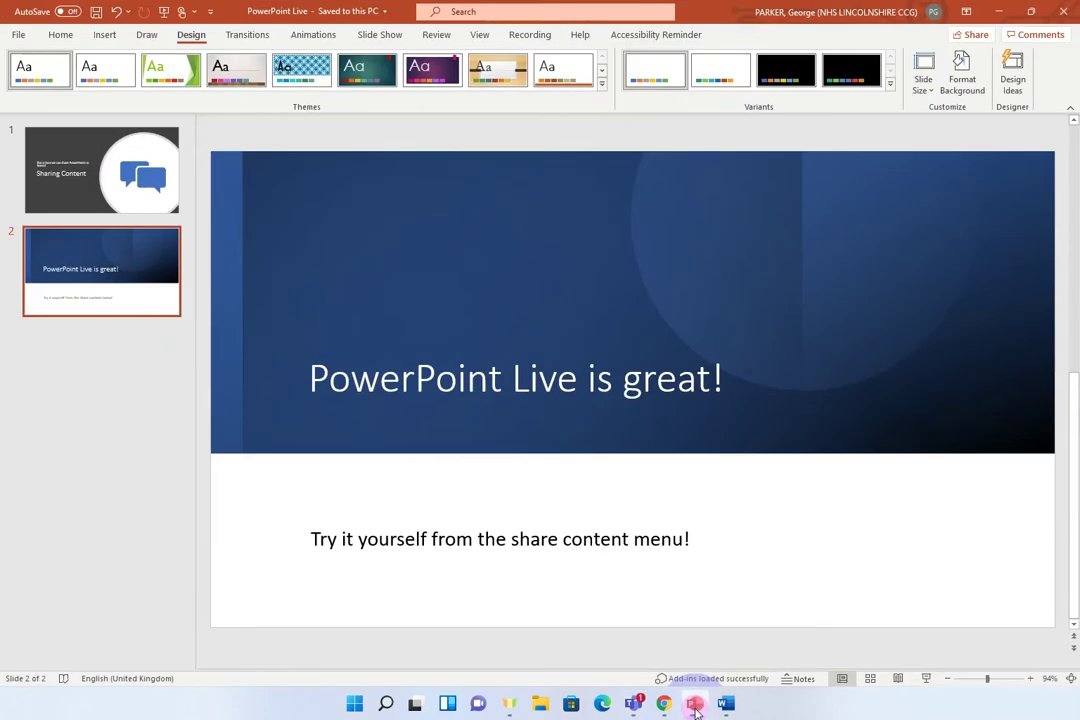
left_click(118, 162)
left_click(60, 34)
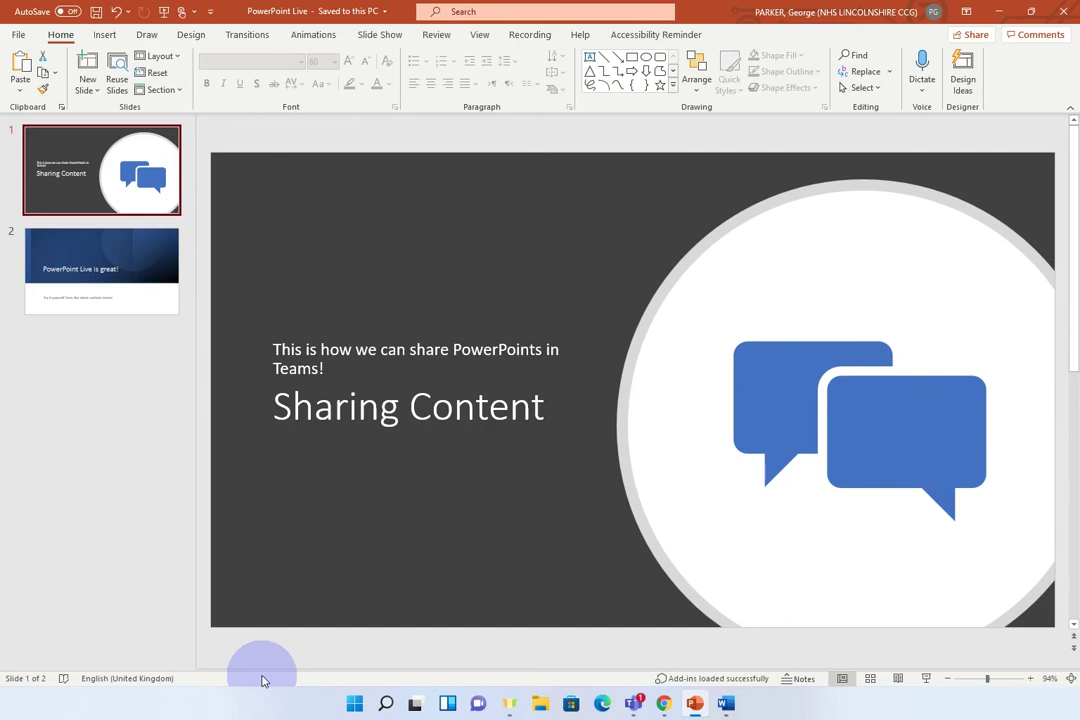
- Return to the Sharing Content meeting in Teams and close the open PowerPoint window
mouse_move(633, 703)
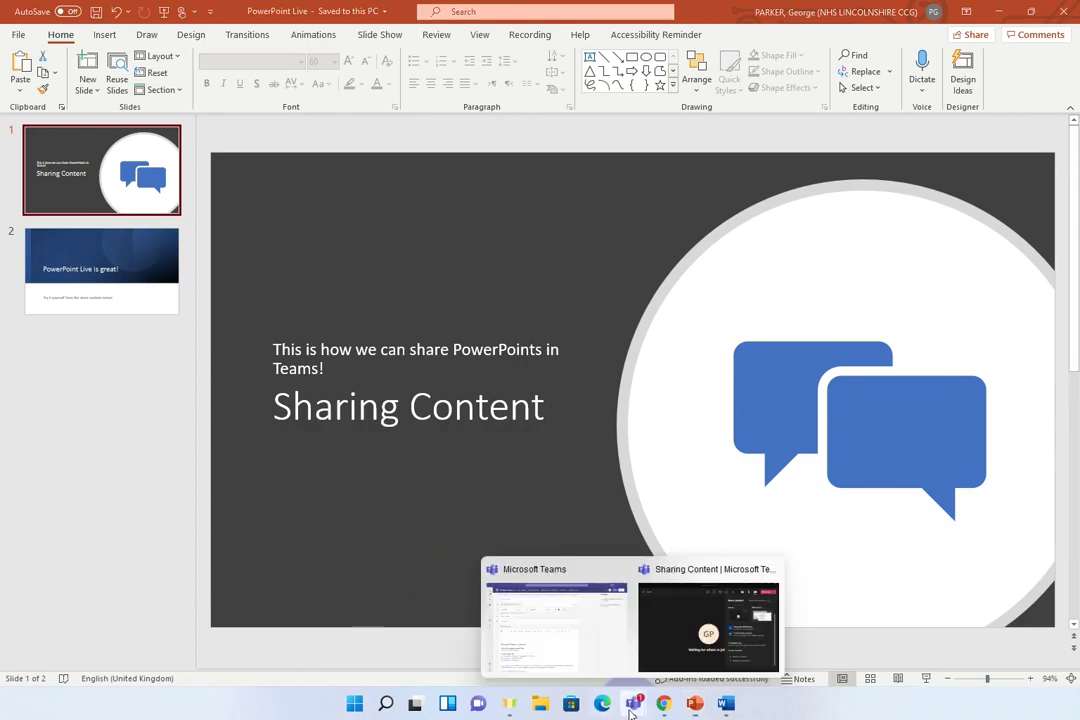
left_click(703, 657)
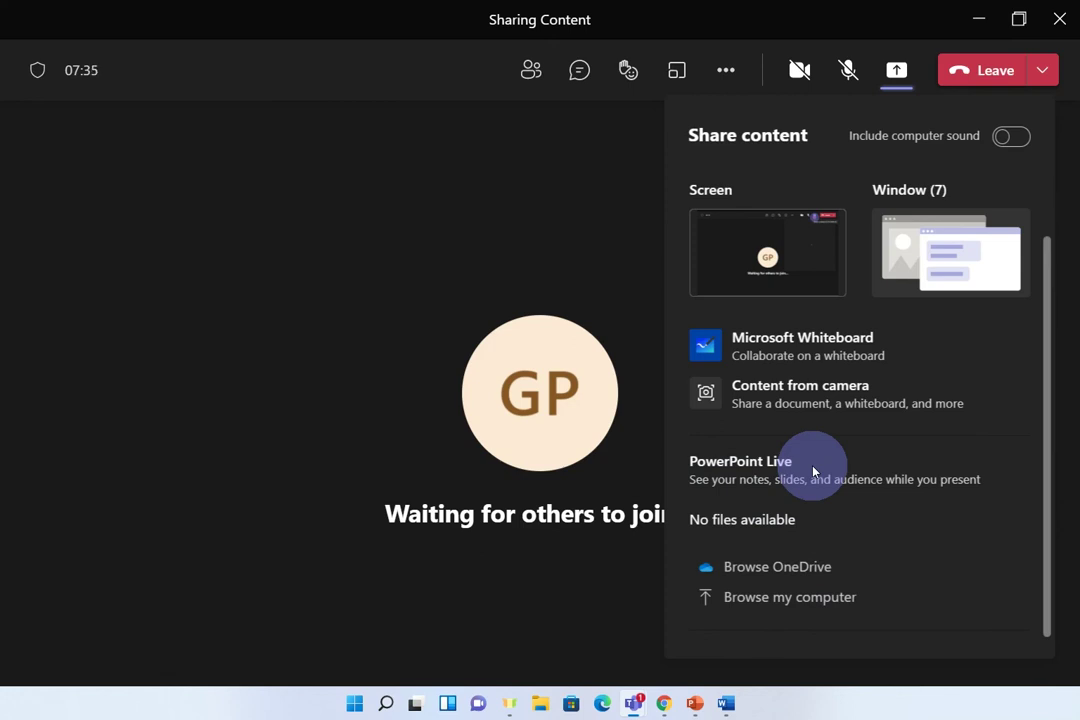
right_click(699, 696)
left_click(696, 668)
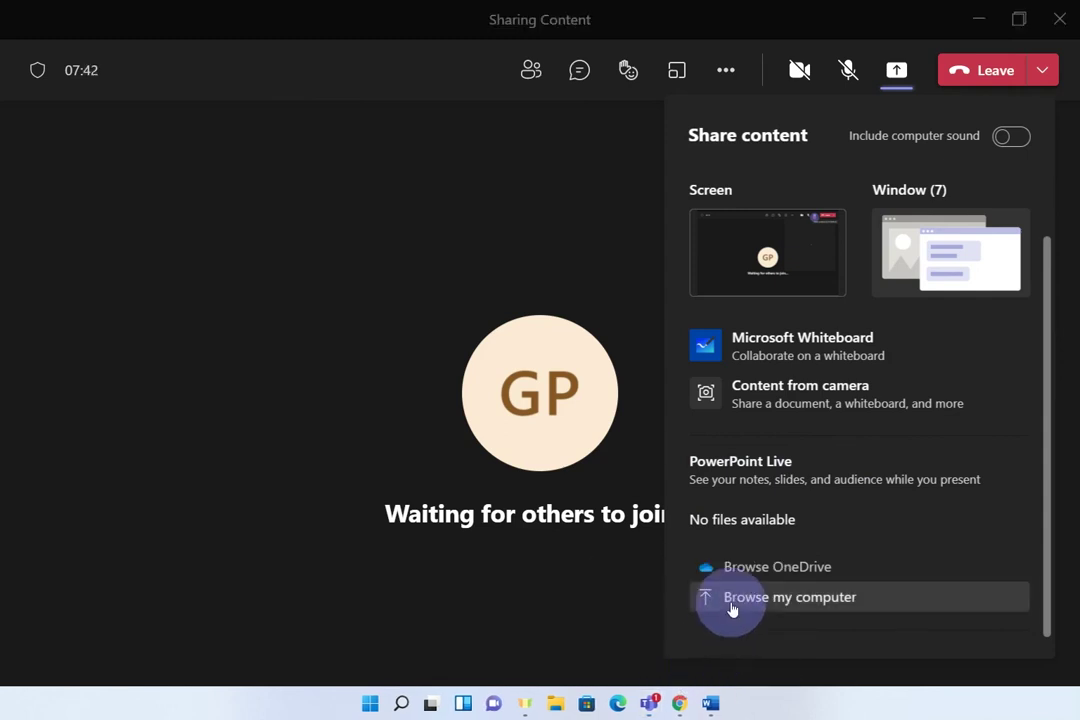
- Share the "PowerPoint Live" presentation from the computer's Documents folder through PowerPoint Live
left_click(812, 611)
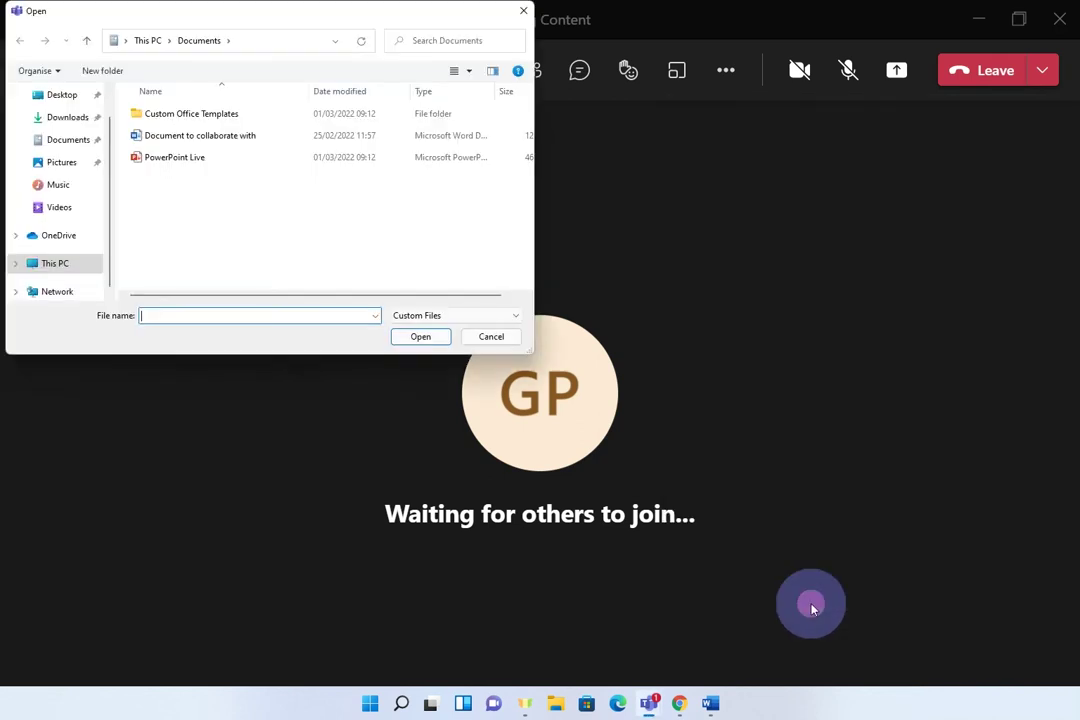
left_click(174, 165)
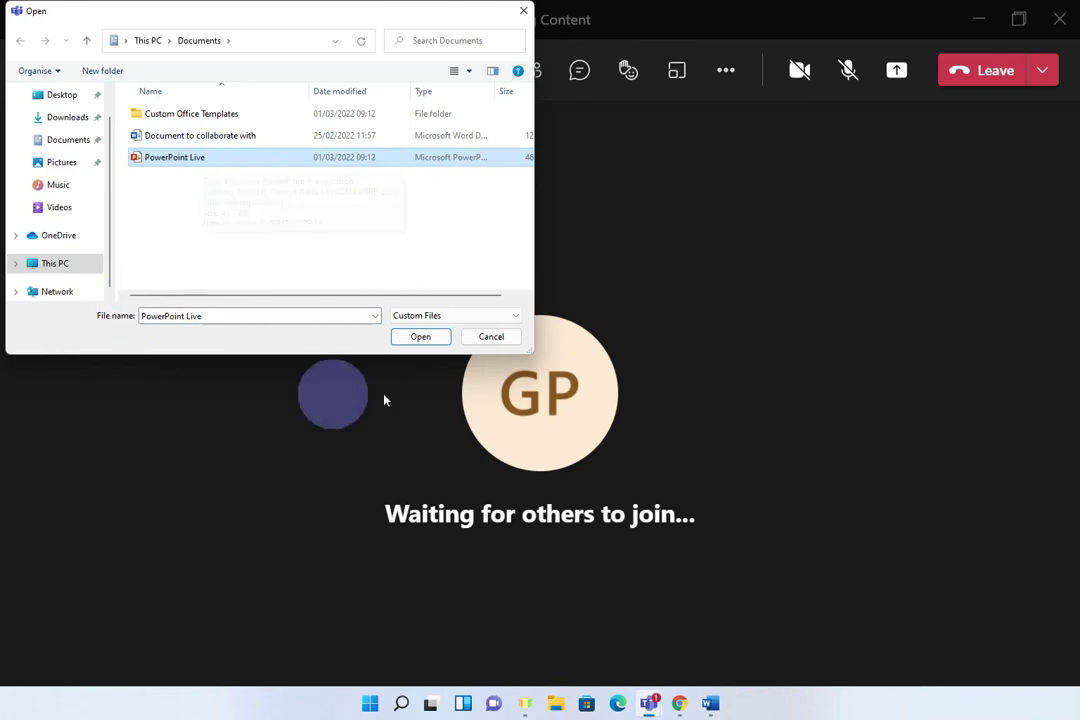
left_click(420, 338)
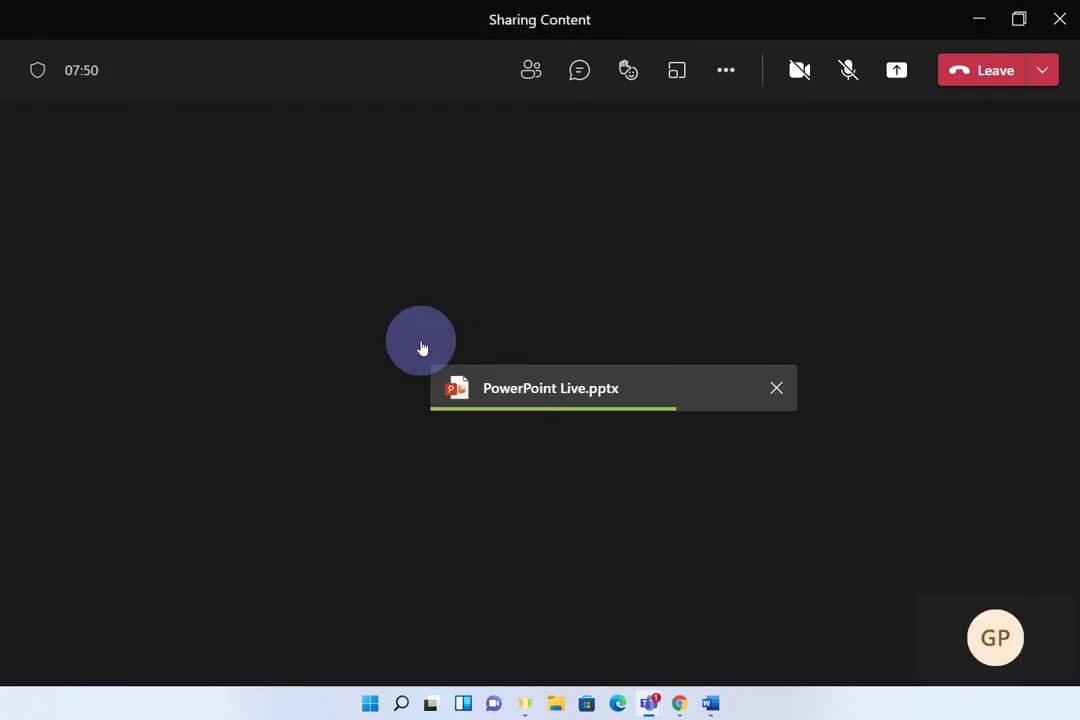